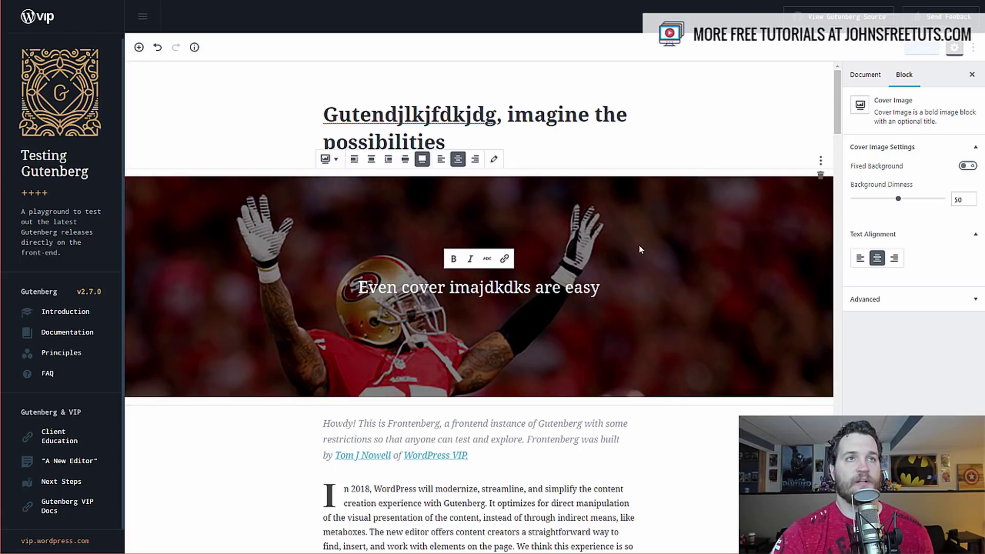
Change the first word of the post title to "Gutendjlksdklfdkjdjdg", keeping the rest of the title
left_click(464, 113)
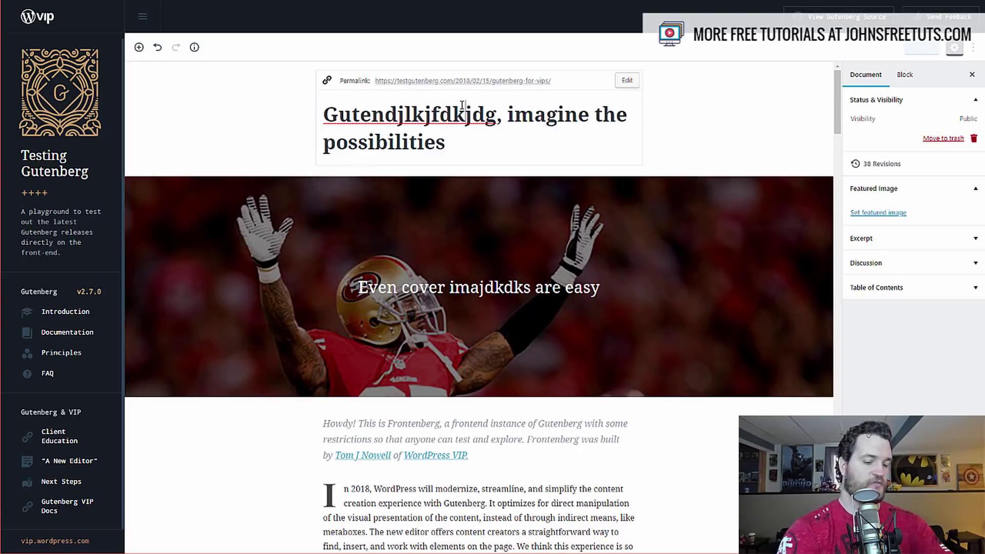
key("BackSpace")
key("BackSpace")
key("BackSpace")
key("BackSpace")
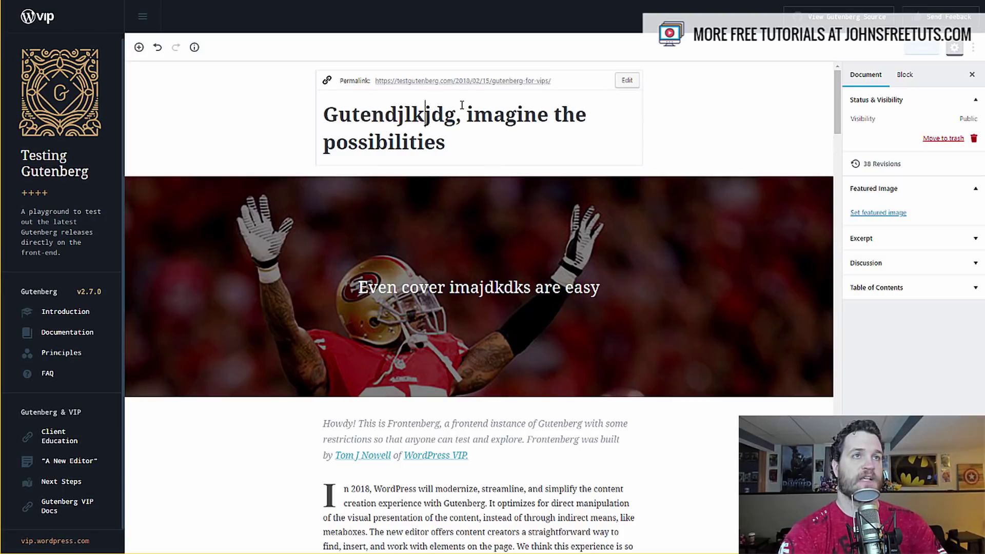
type("sdklfdkjd")
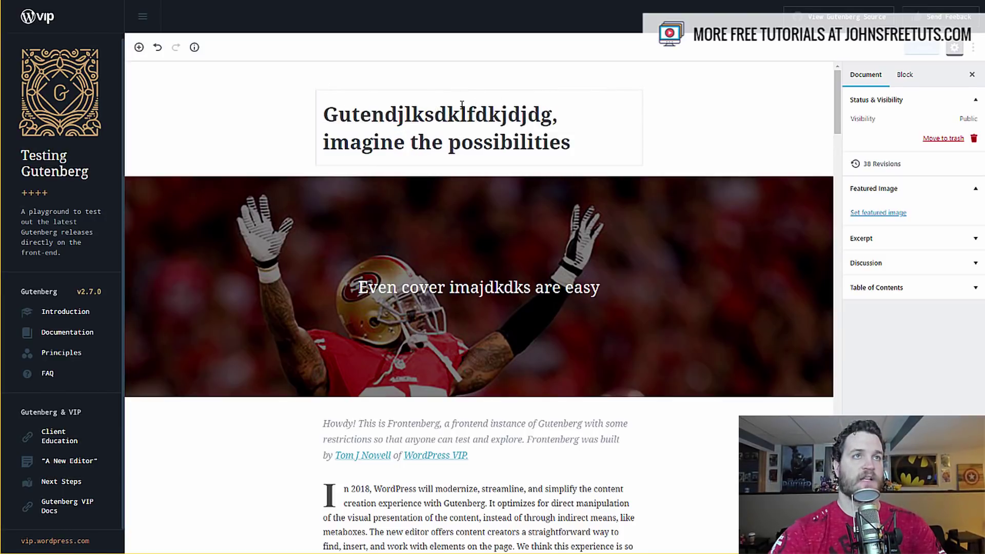
Insert "dfdfdfd" after "imajdkdks" in the cover text and replace the cover picture with screen-shot-2017-12-05-at-4-52-59-pm.png from the media library
left_click(515, 288)
type("dfdfdfd")
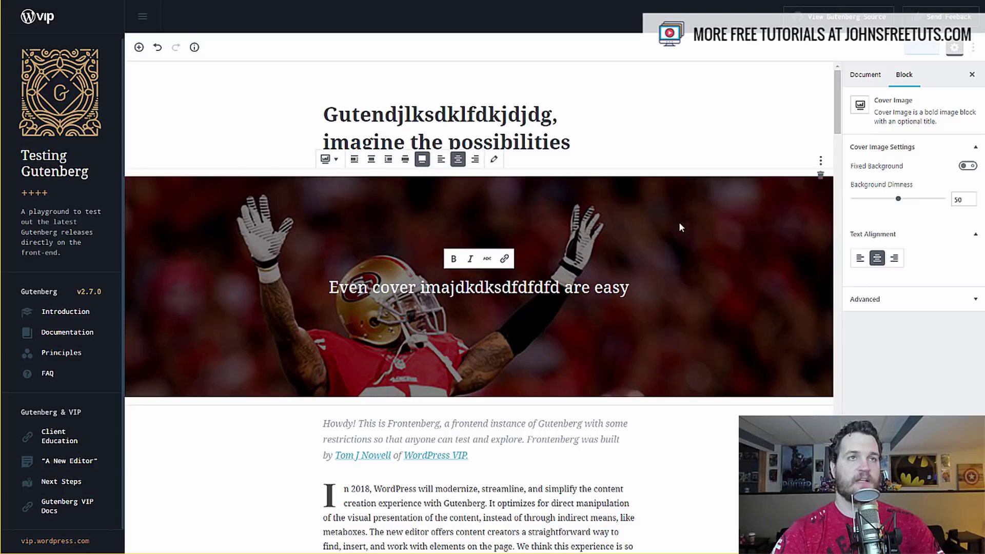
left_click(494, 160)
left_click(554, 204)
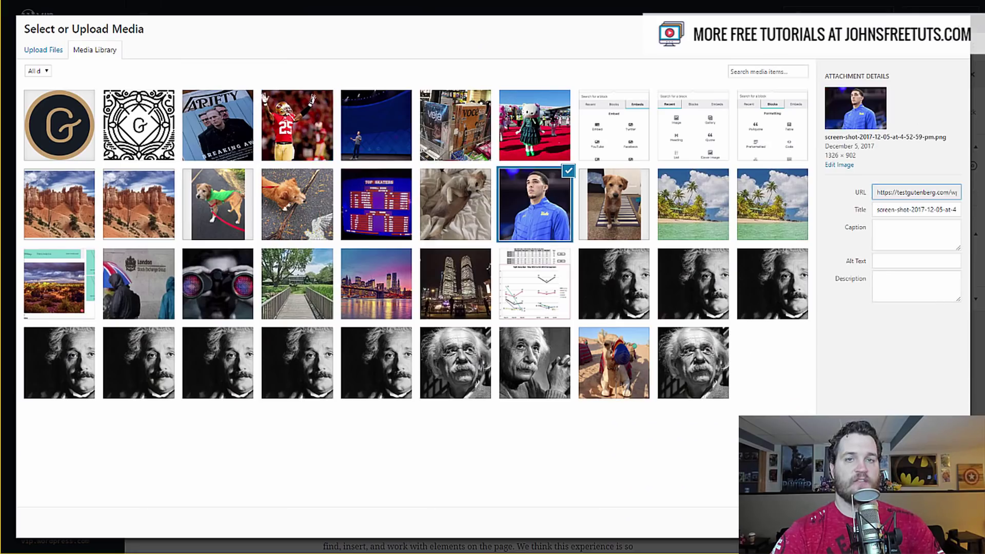
left_click(943, 524)
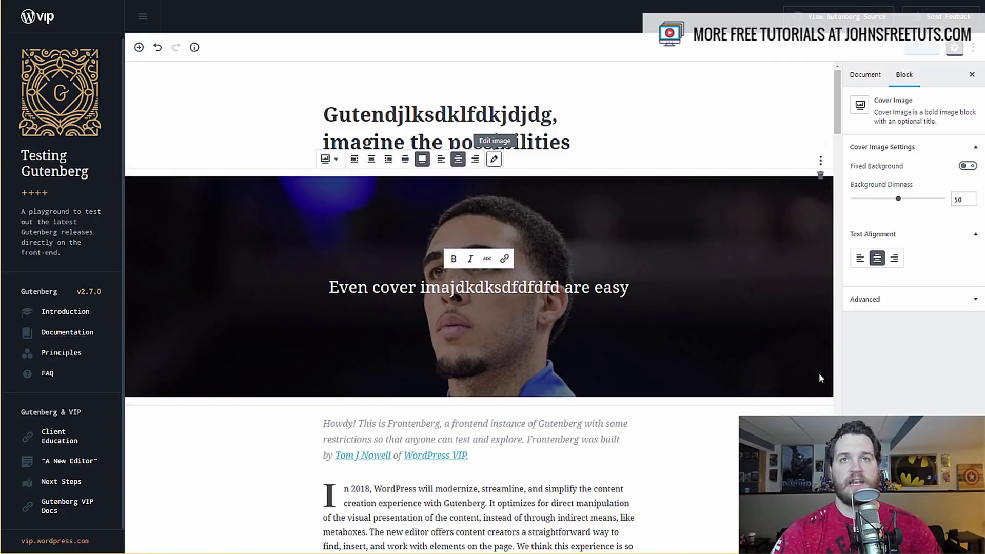
Look through the post's text, quote, image and list blocks down to the image gallery, and return to the title
scroll(585, 341, "down", 10)
scroll(597, 337, "up", 4)
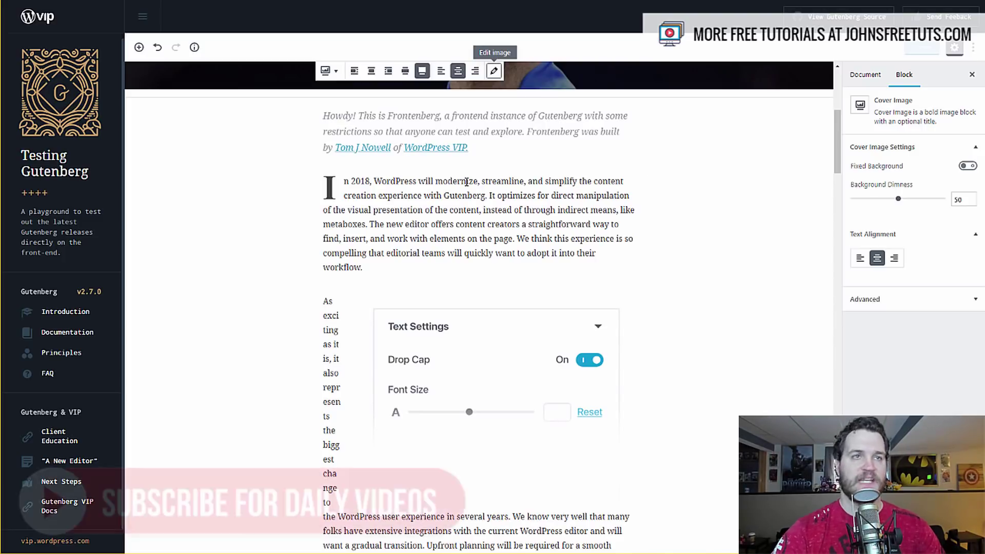
scroll(730, 336, "down", 5)
scroll(731, 338, "down", 4)
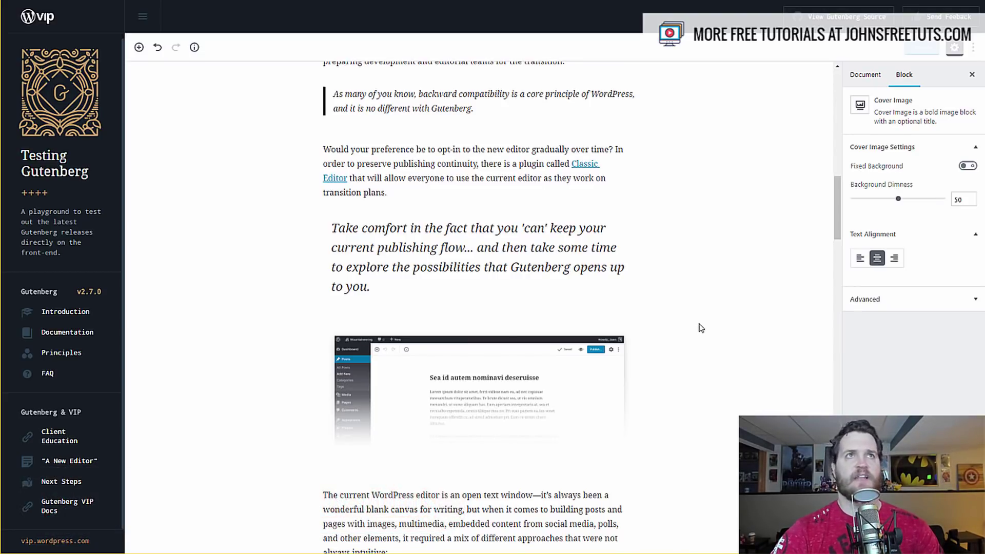
scroll(673, 348, "down", 5)
scroll(670, 349, "down", 15)
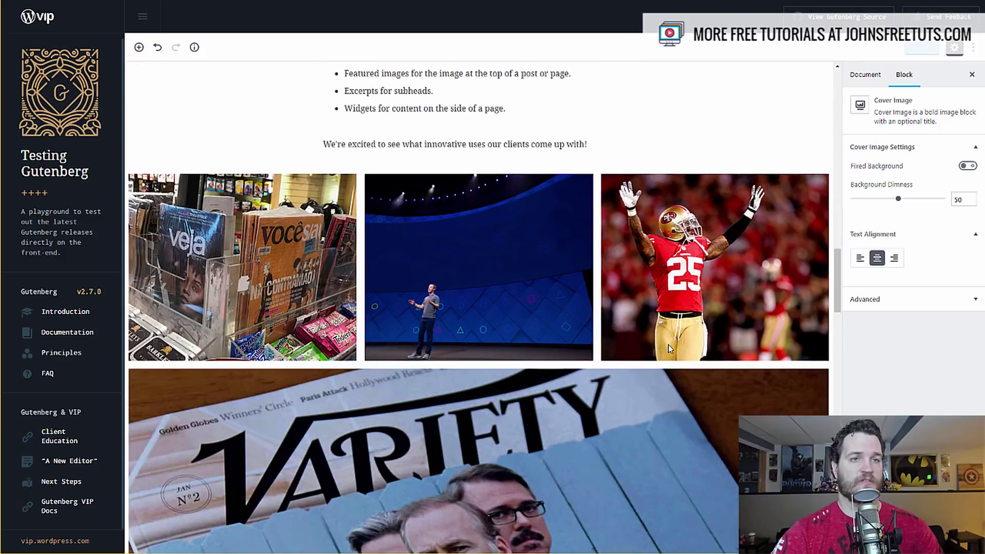
scroll(669, 349, "up", 7)
scroll(668, 349, "up", 13)
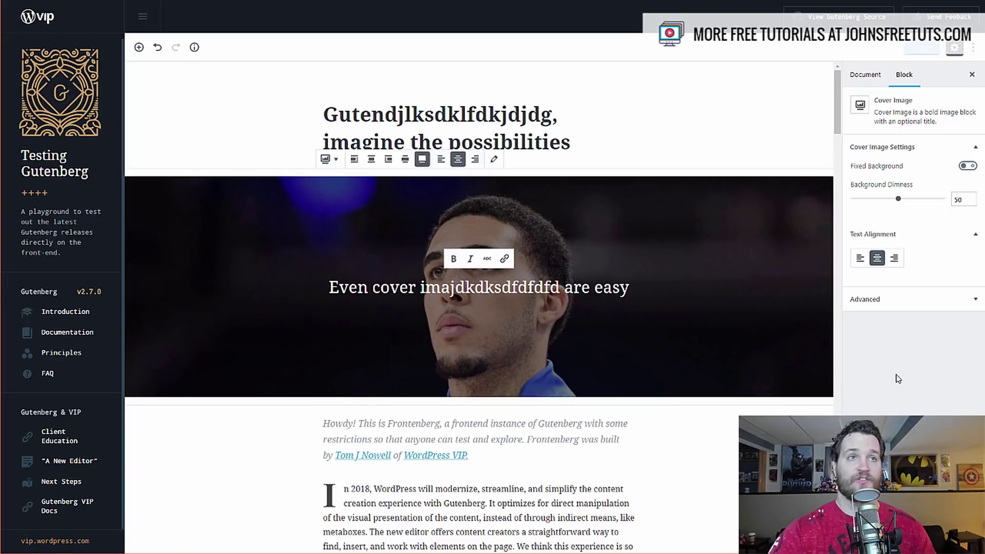
left_click(489, 117)
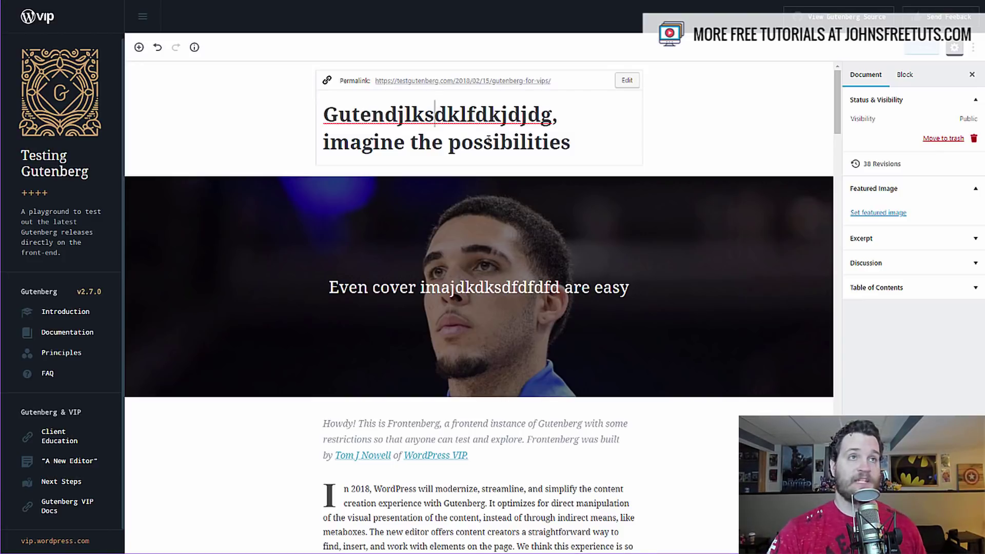
key("ctrl+Right")
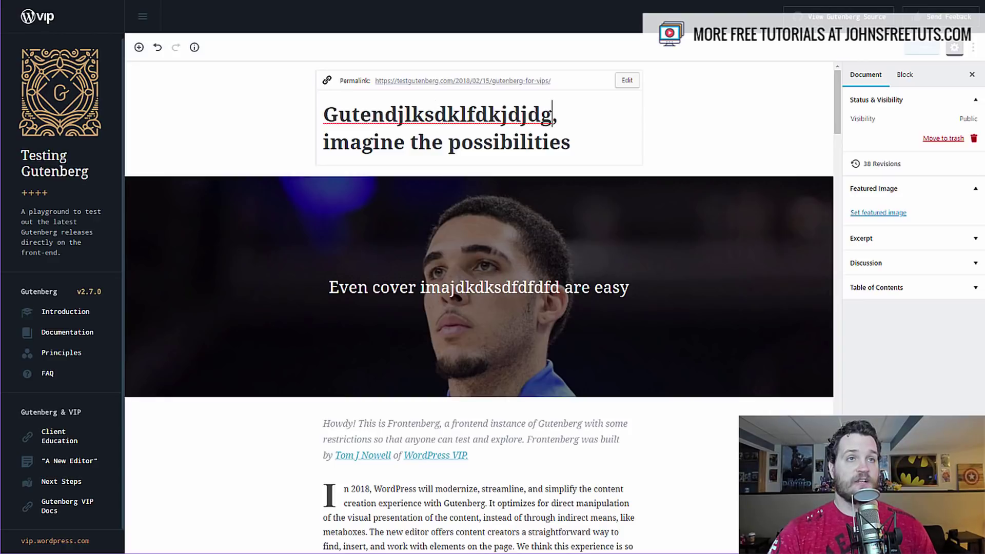
scroll(360, 313, "down", 4)
scroll(361, 313, "up", 4)
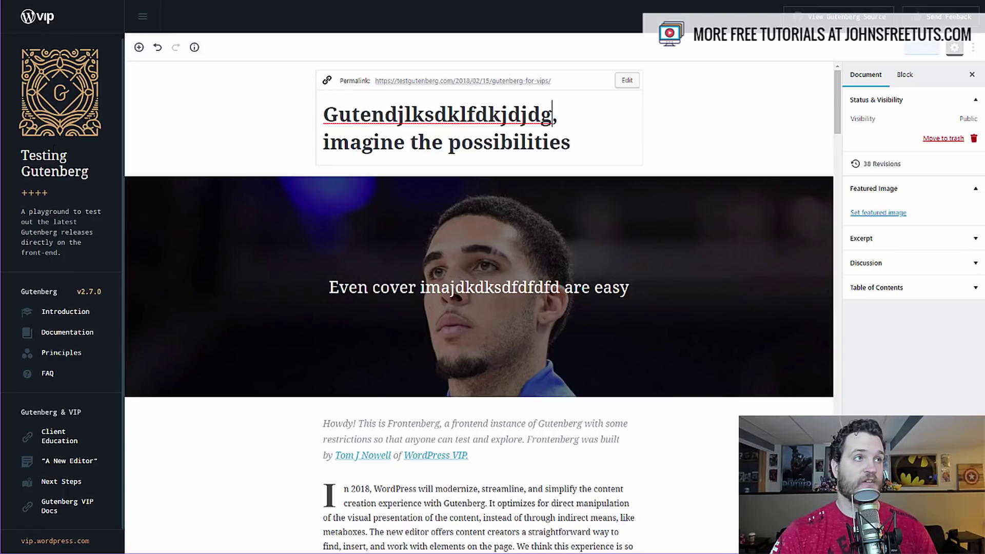
scroll(449, 436, "down", 6)
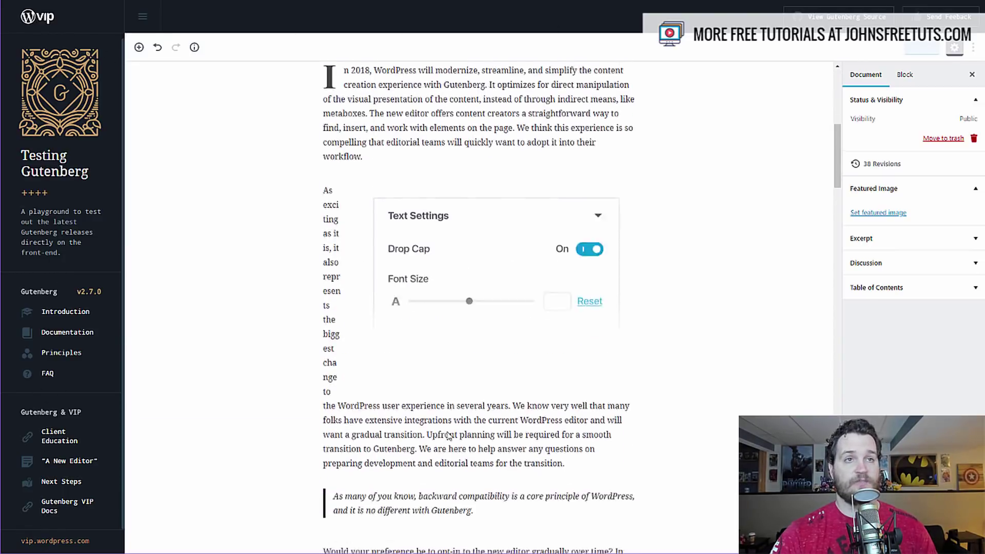
scroll(449, 436, "up", 6)
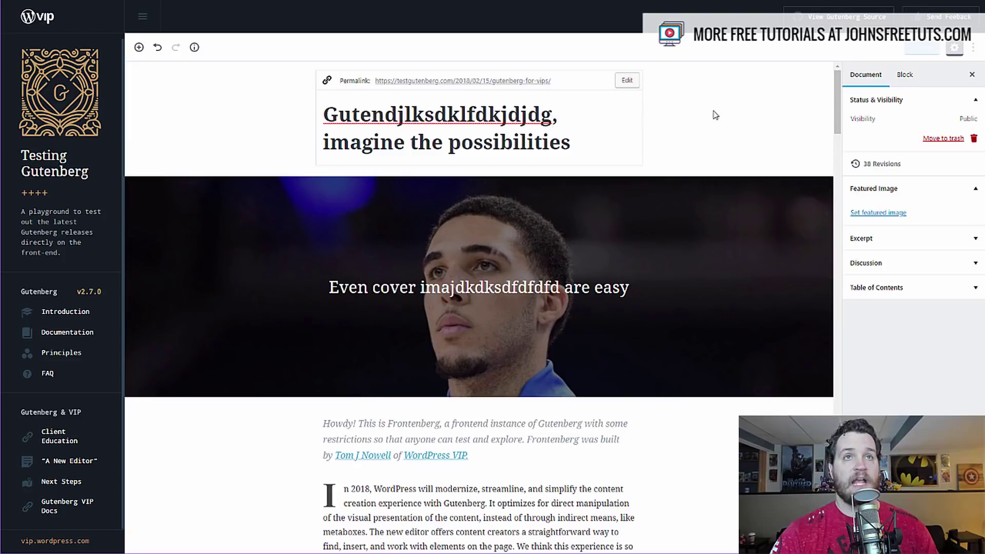
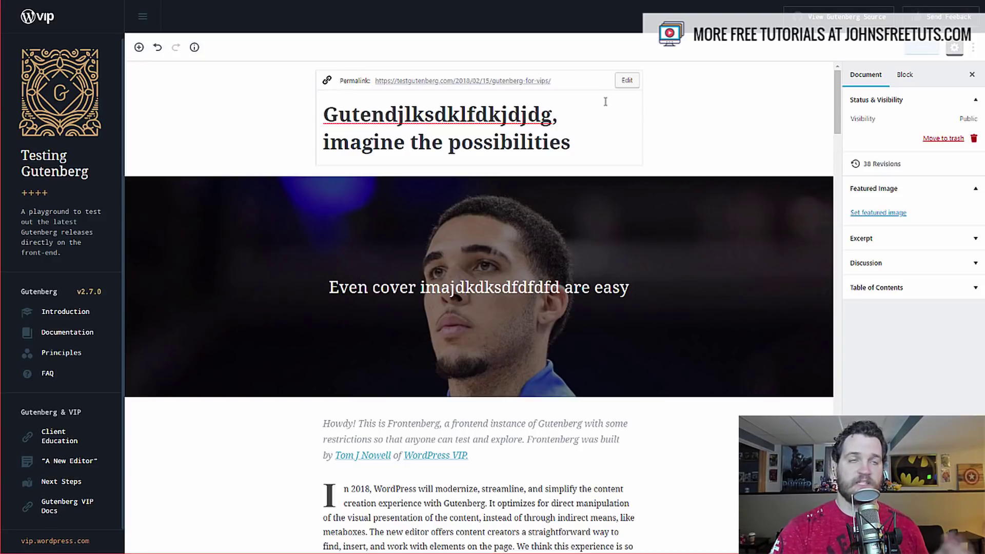
Compare the settings offered for the cover image, the drop-cap paragraph and the post title by selecting each in turn
left_click(654, 224)
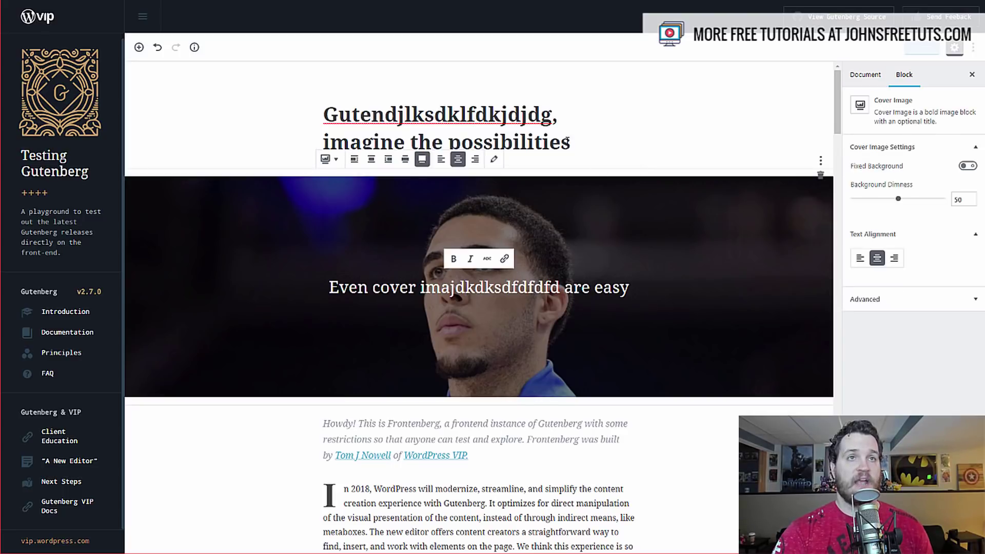
scroll(602, 418, "down", 4)
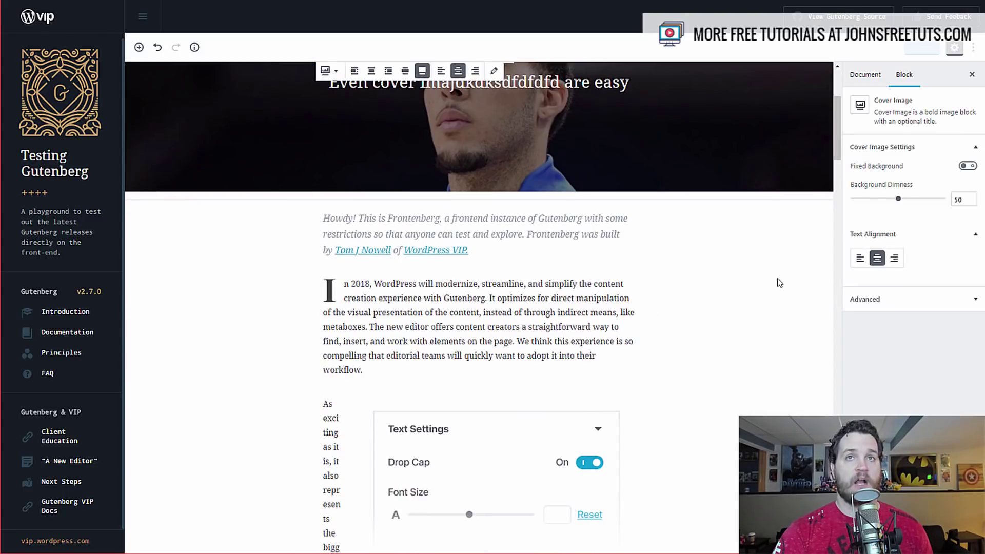
left_click(507, 339)
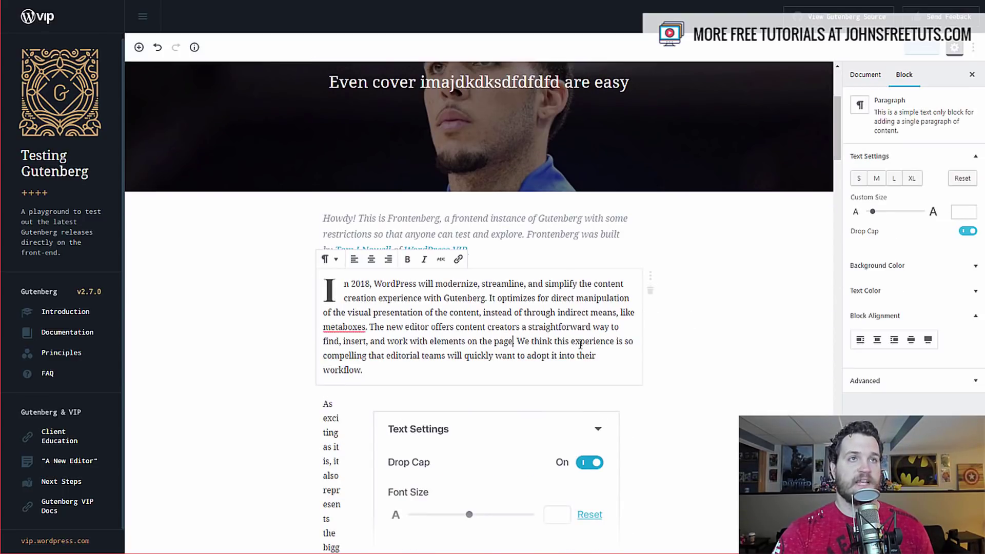
scroll(706, 277, "up", 4)
left_click(706, 280)
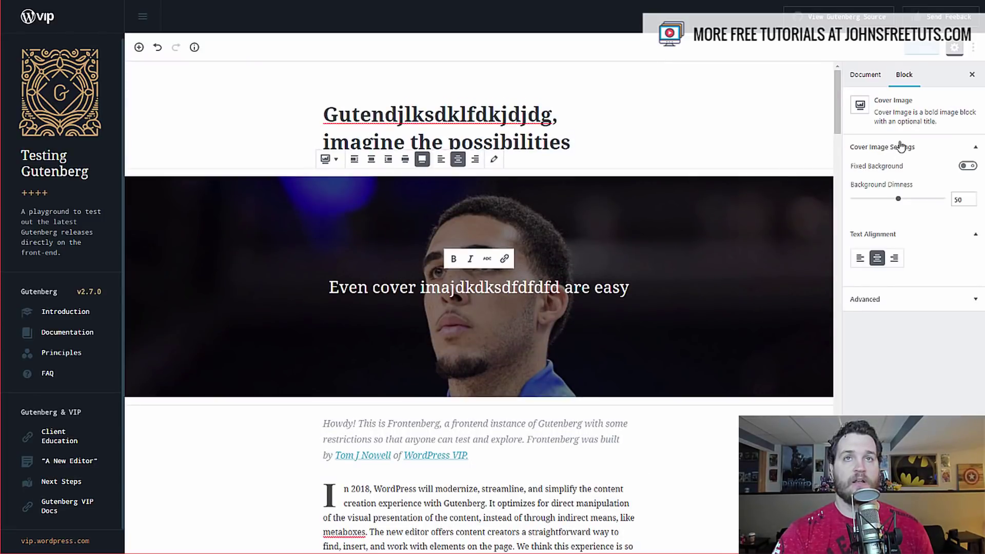
left_click(584, 131)
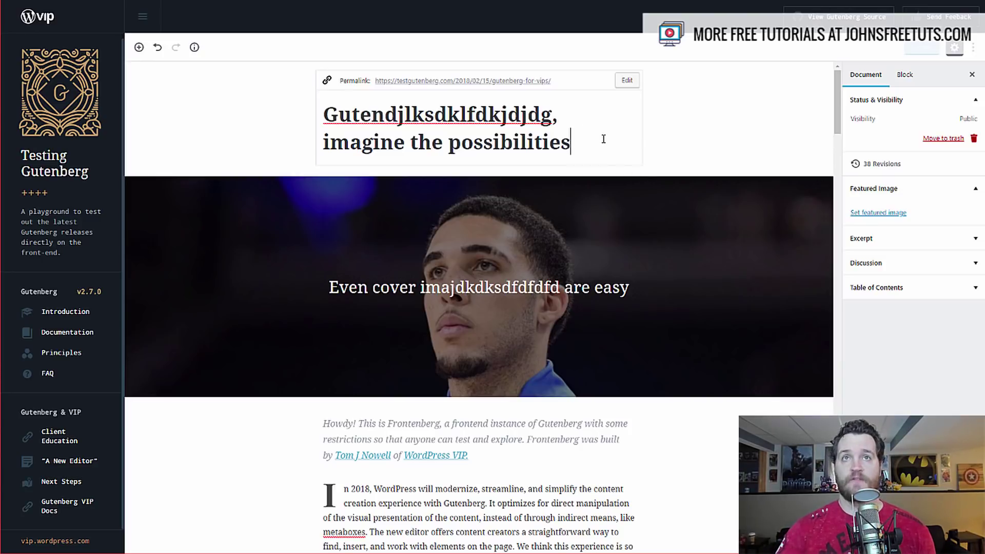
left_click(688, 278)
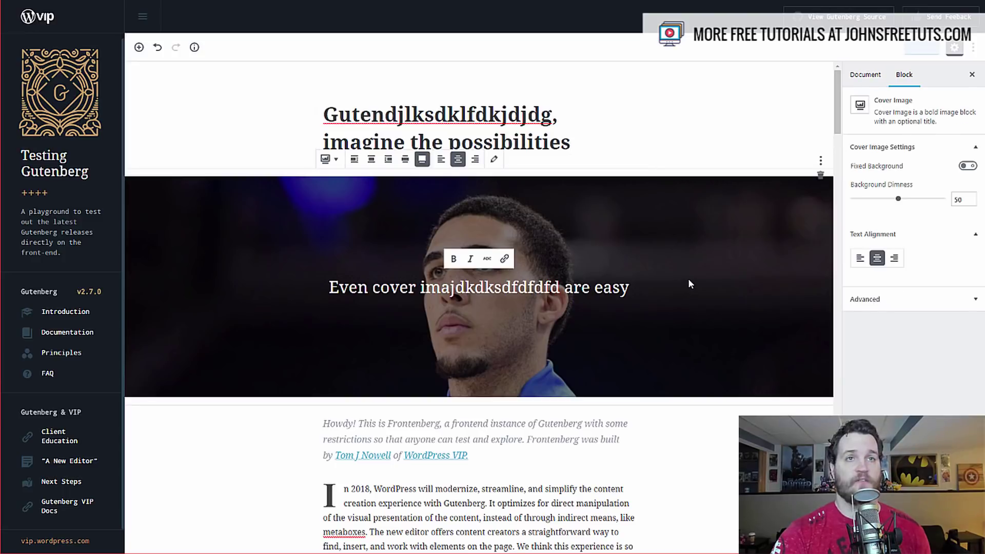
scroll(715, 268, "down", 10)
scroll(618, 333, "down", 5)
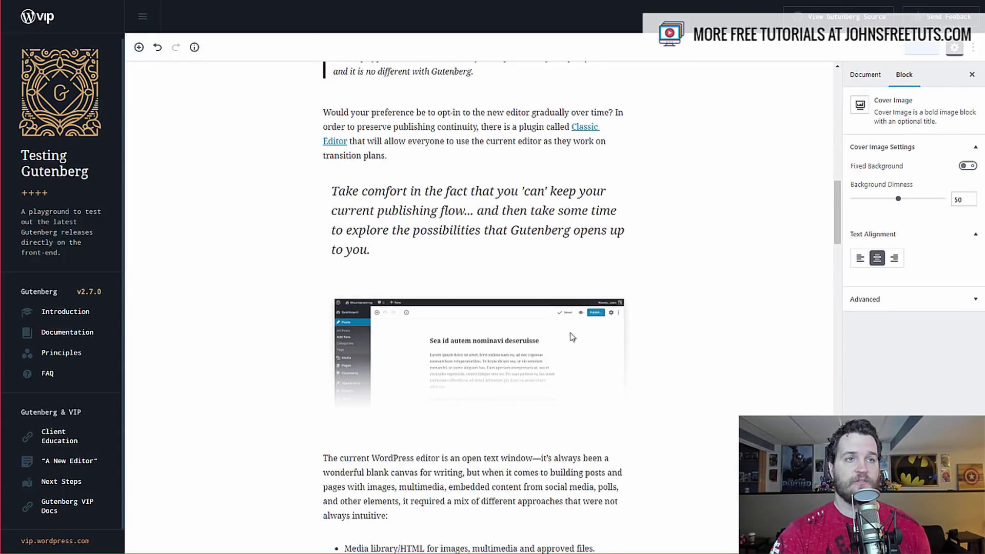
scroll(579, 334, "down", 3)
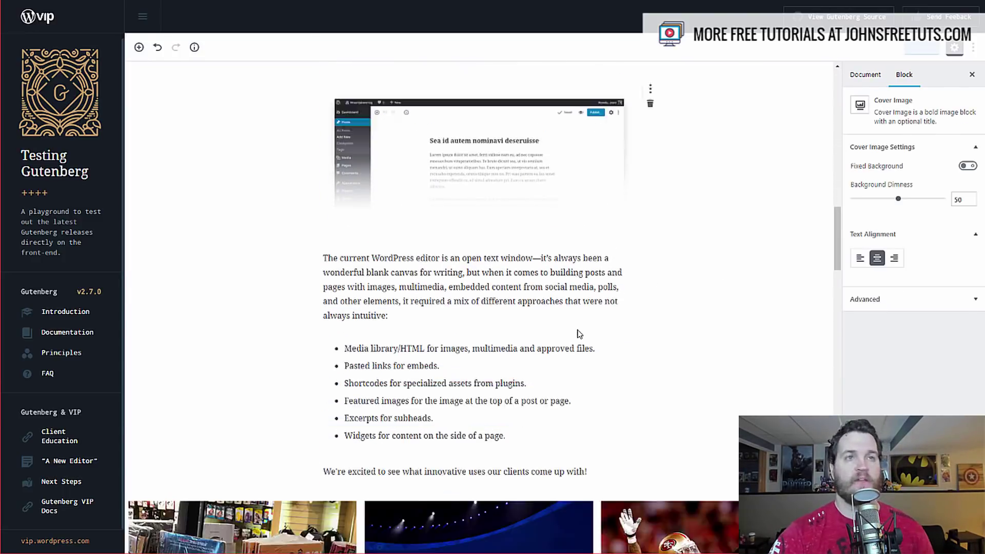
scroll(579, 334, "up", 15)
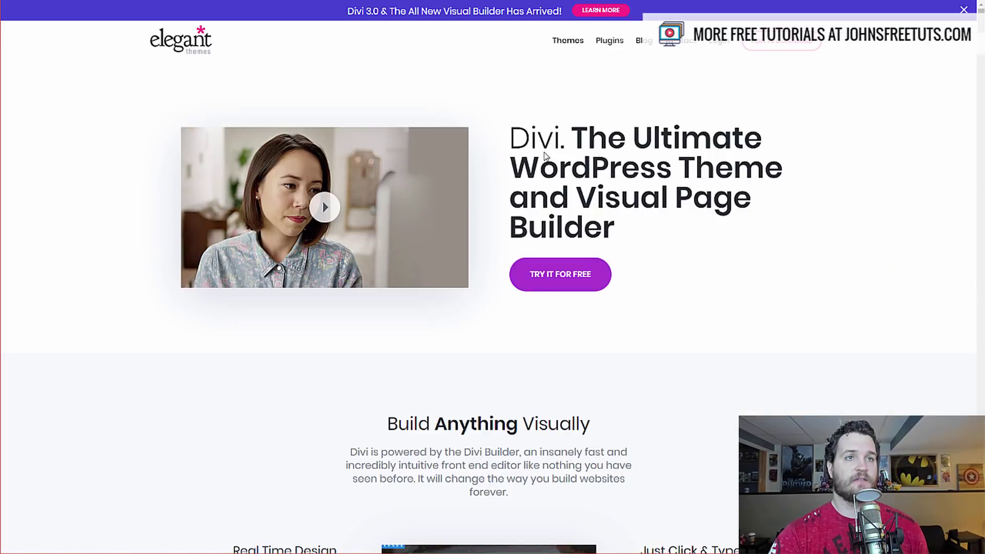
Browse the Divi page's visual builder features and the gallery of Divi theme demos
scroll(563, 199, "down", 10)
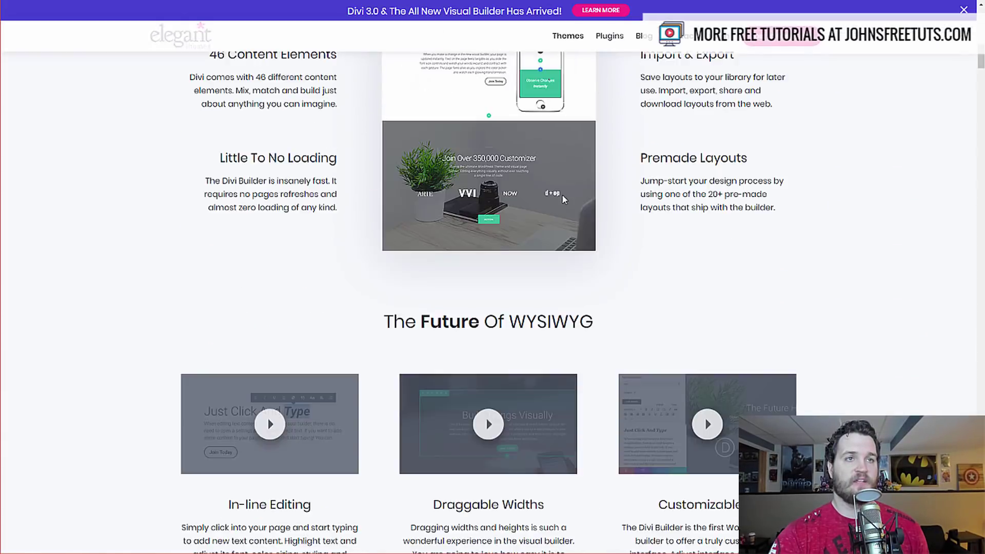
scroll(563, 199, "down", 15)
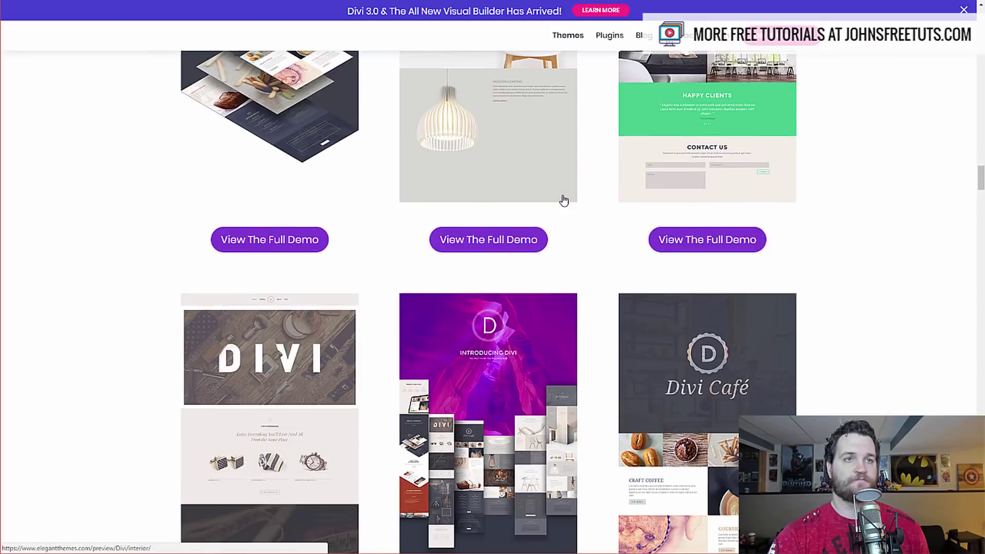
scroll(563, 199, "up", 12)
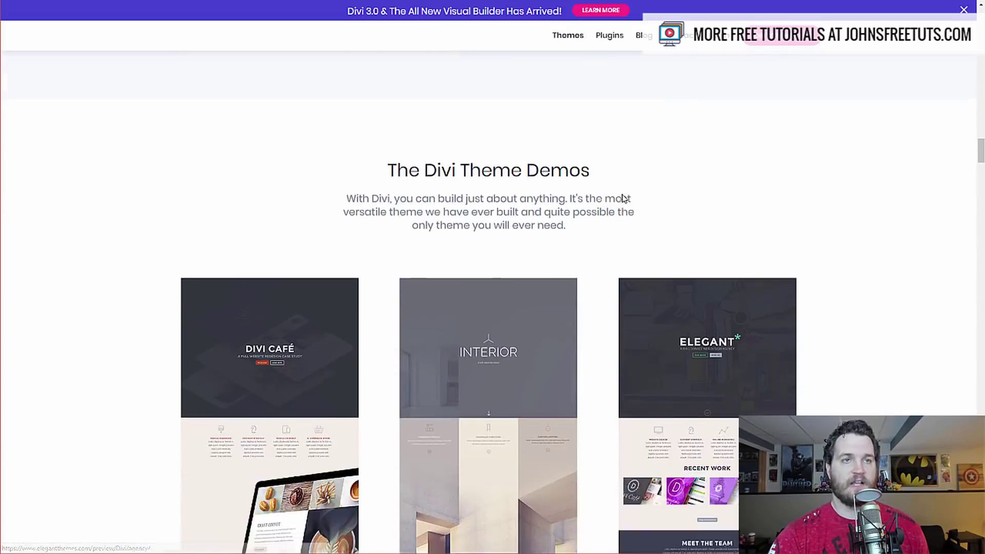
scroll(622, 201, "down", 8)
scroll(878, 257, "up", 5)
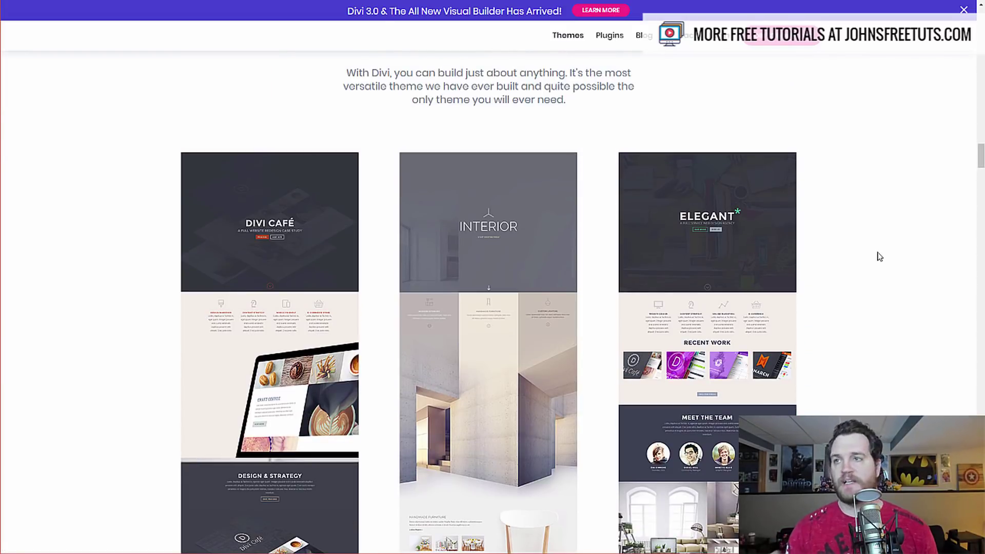